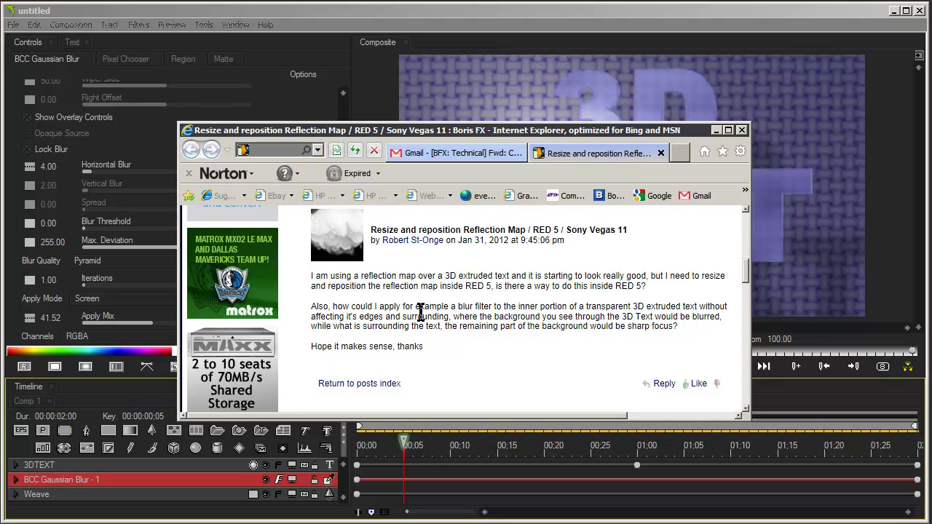
Switch to the Boris RED project and preview the text animation by scrubbing to 00:00:00;13 and back to 00:00:00;06
{"action": "left_click", "coordinate": [407, 13]}
{"action": "left_click_drag", "start_coordinate": [402, 443], "coordinate": [478, 446]}
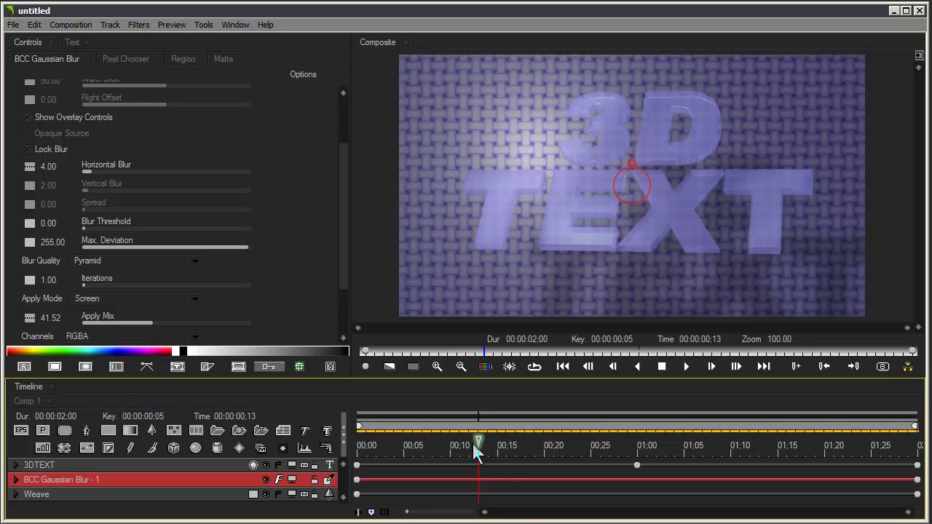
{"action": "left_click_drag", "start_coordinate": [472, 443], "coordinate": [410, 447]}
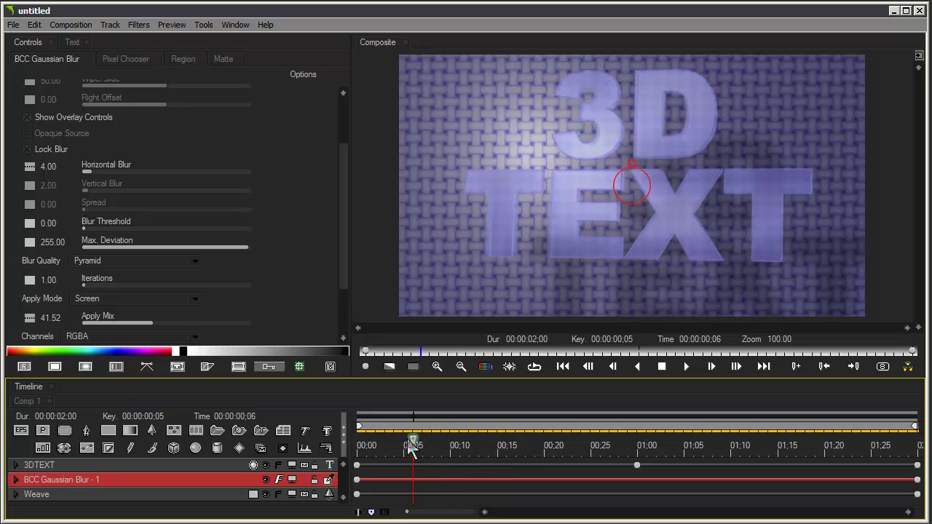
Expand the 3DTEXT track and examine the Weave and Media tracks inside its Reflection Map
{"action": "left_click", "coordinate": [16, 466]}
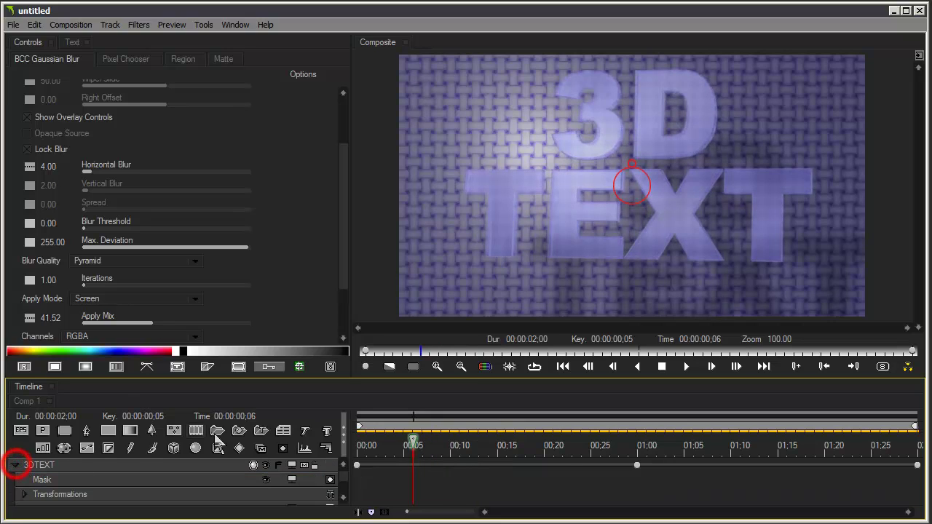
{"action": "left_click_drag", "start_coordinate": [295, 375], "coordinate": [338, 220]}
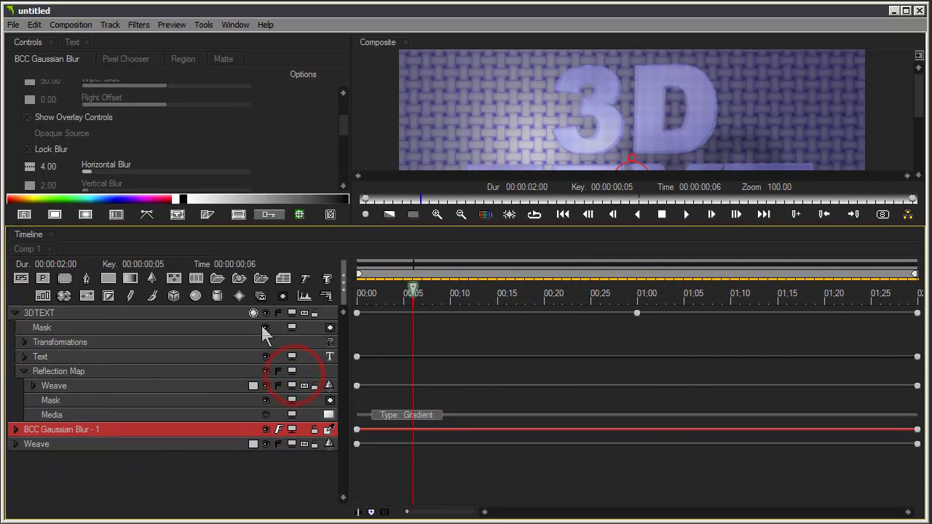
{"action": "scroll", "coordinate": [557, 129], "scroll_direction": "down", "scroll_amount": 1}
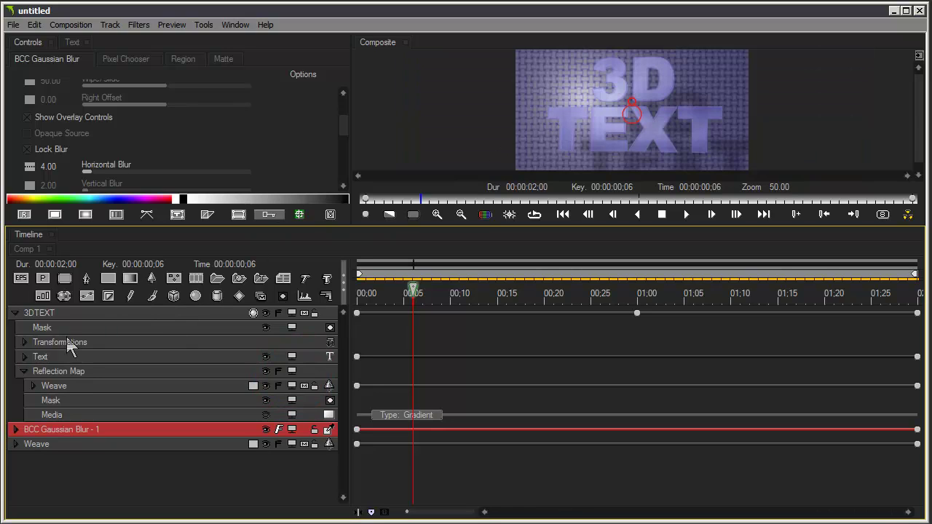
{"action": "left_click", "coordinate": [58, 372]}
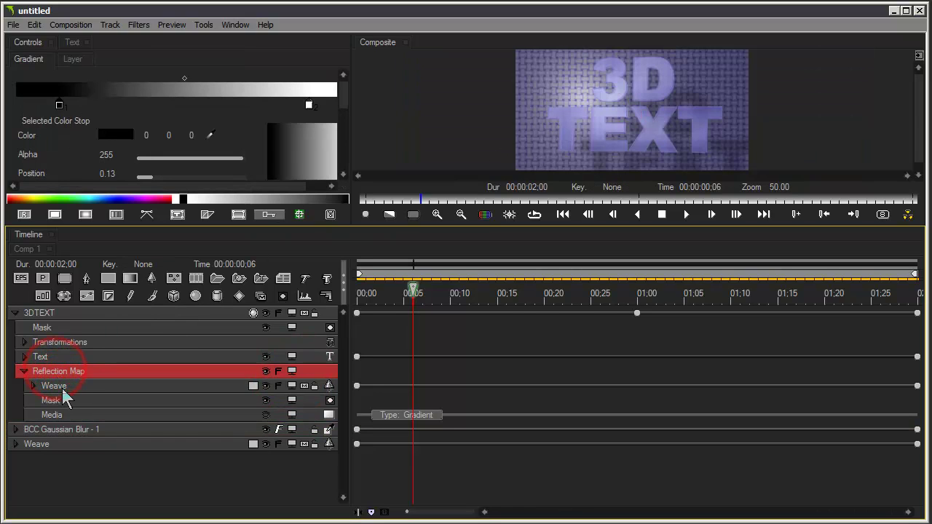
{"action": "left_click", "coordinate": [61, 387]}
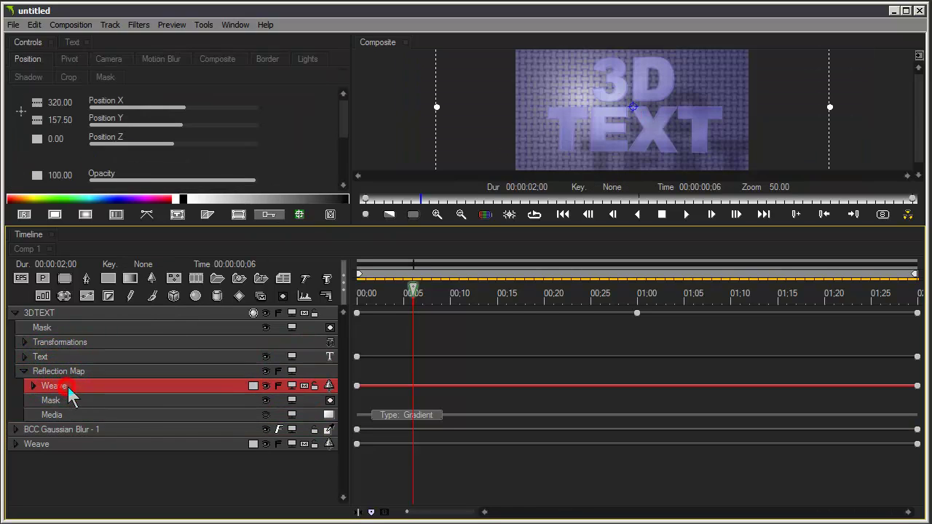
{"action": "left_click", "coordinate": [144, 413]}
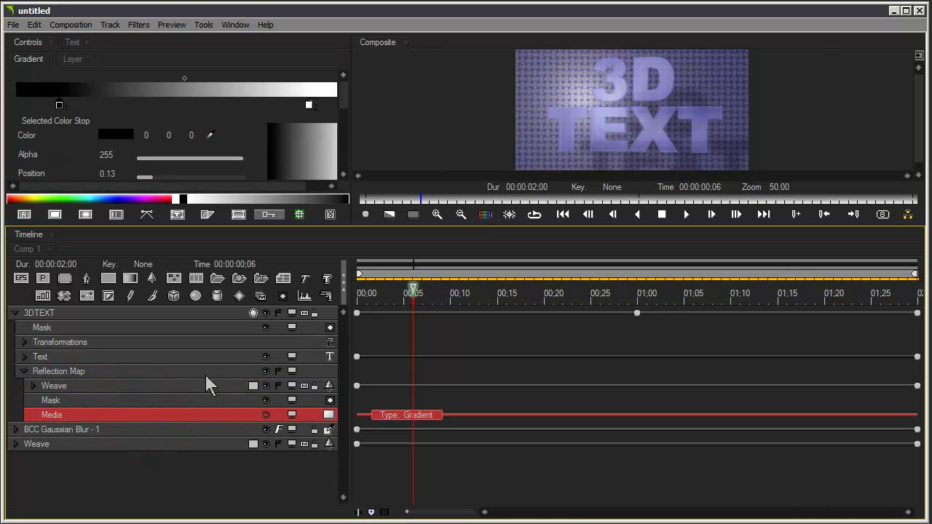
{"action": "left_click", "coordinate": [189, 386]}
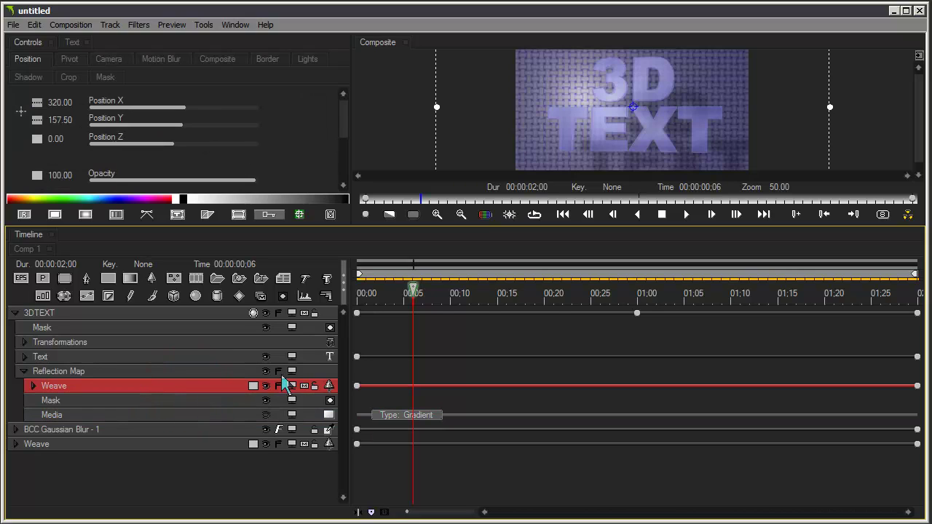
{"action": "left_click", "coordinate": [190, 370]}
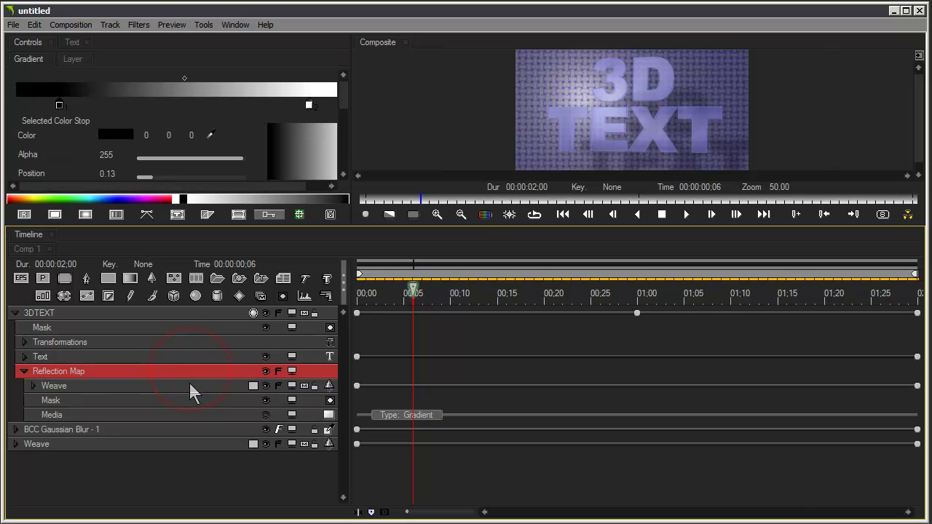
Move the Weave track out of the Reflection Map to the top of the timeline, above 3DTEXT
{"action": "left_click", "coordinate": [191, 386]}
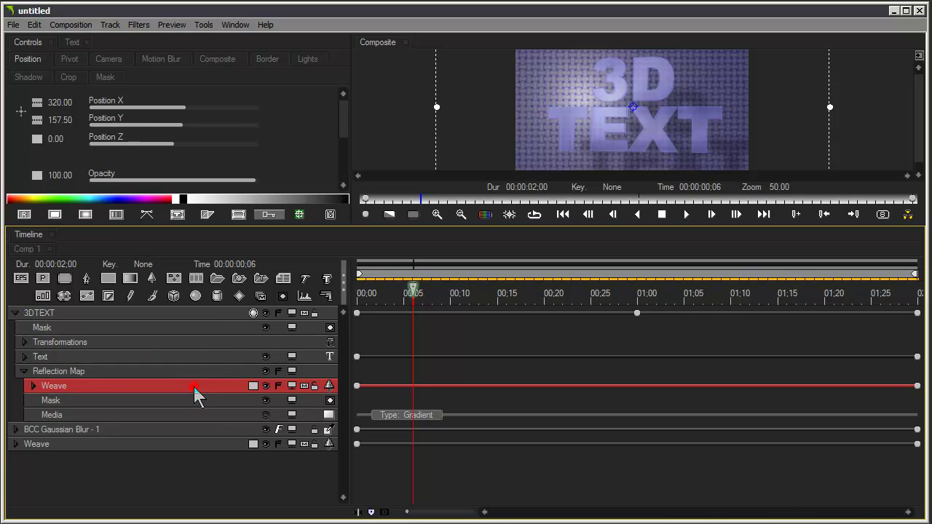
{"action": "left_click", "coordinate": [194, 386]}
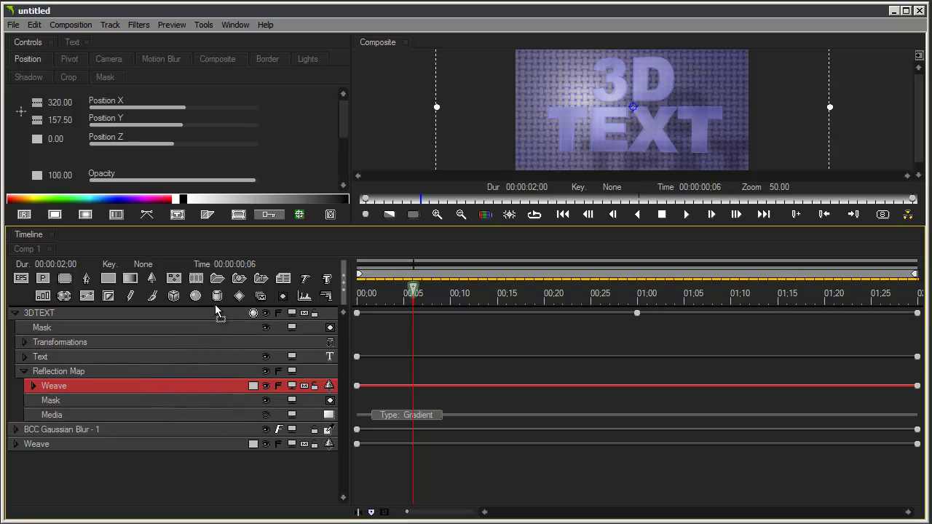
{"action": "left_click_drag", "start_coordinate": [215, 304], "coordinate": [217, 309]}
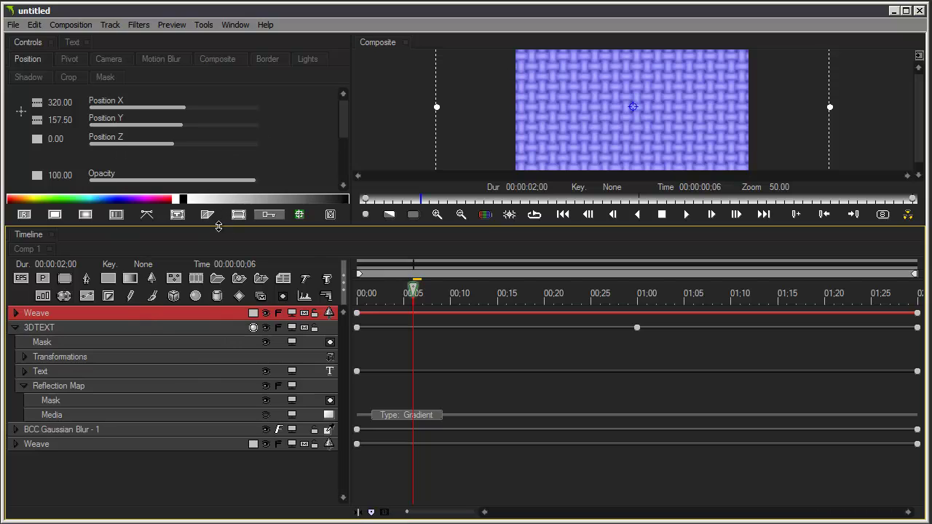
{"action": "left_click_drag", "start_coordinate": [218, 226], "coordinate": [200, 370]}
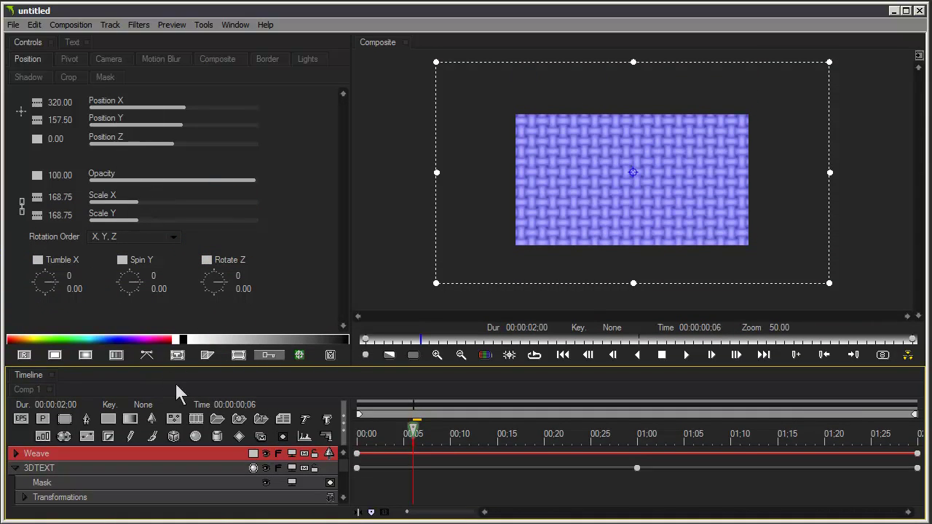
{"action": "left_click", "coordinate": [343, 455]}
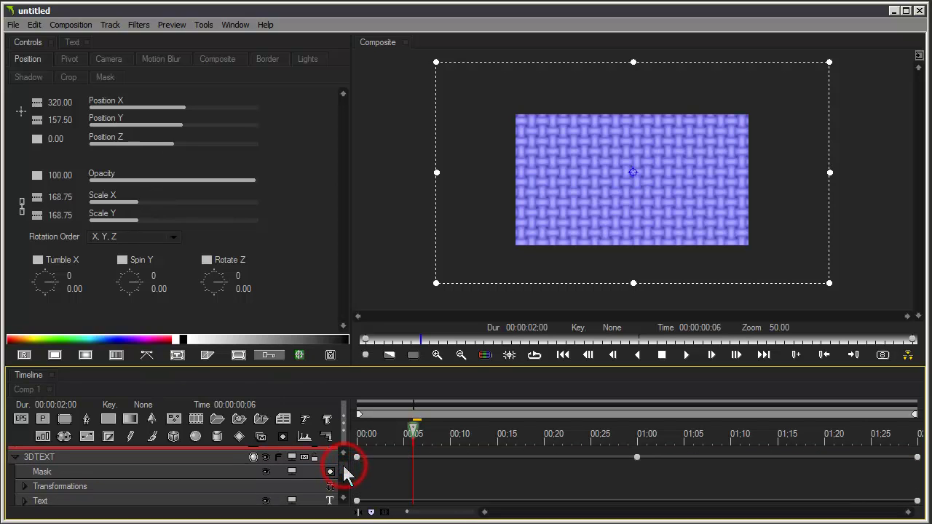
Return the topmost Weave track to the Reflection Map of the 3DTEXT track
{"action": "left_click_drag", "start_coordinate": [283, 364], "coordinate": [297, 284]}
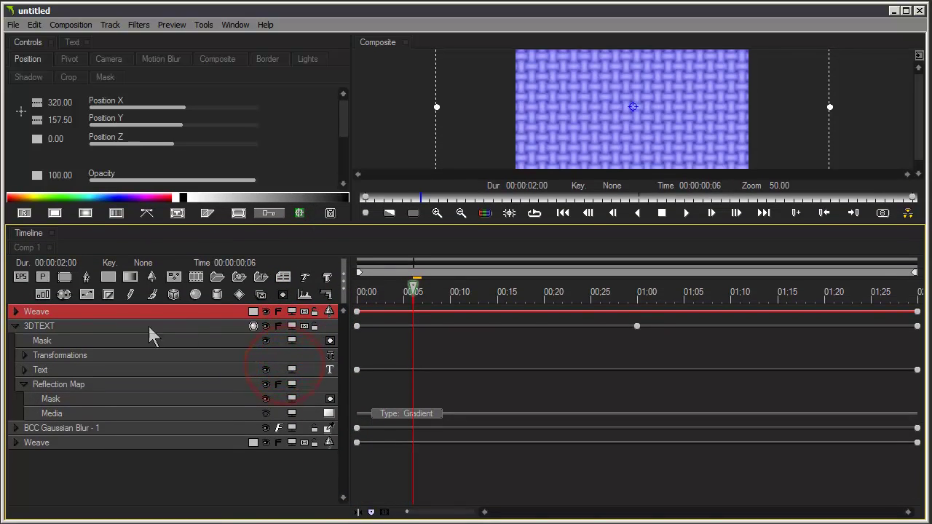
{"action": "left_click", "coordinate": [159, 312]}
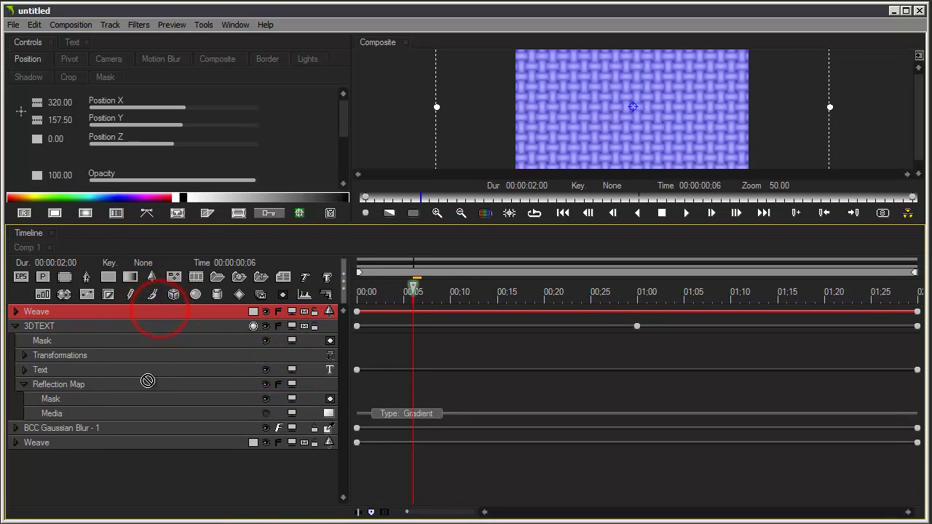
{"action": "left_click_drag", "start_coordinate": [147, 391], "coordinate": [151, 395]}
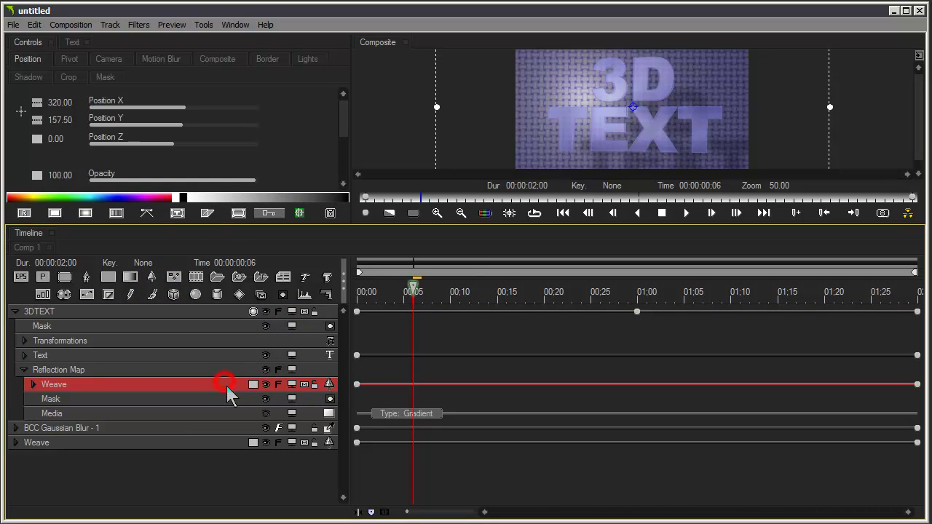
Collapse the 3DTEXT track and turn off its visibility in the composite
{"action": "left_click_drag", "start_coordinate": [218, 226], "coordinate": [207, 339]}
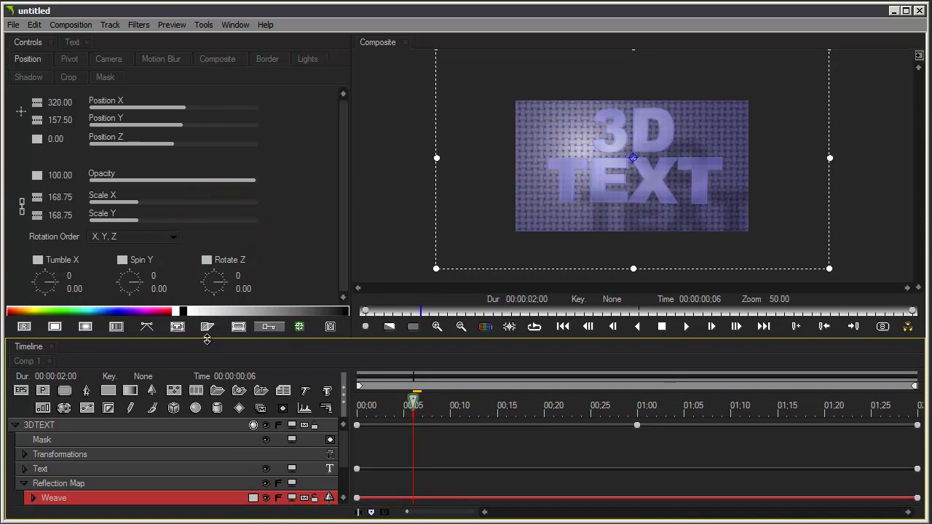
{"action": "left_click", "coordinate": [16, 426]}
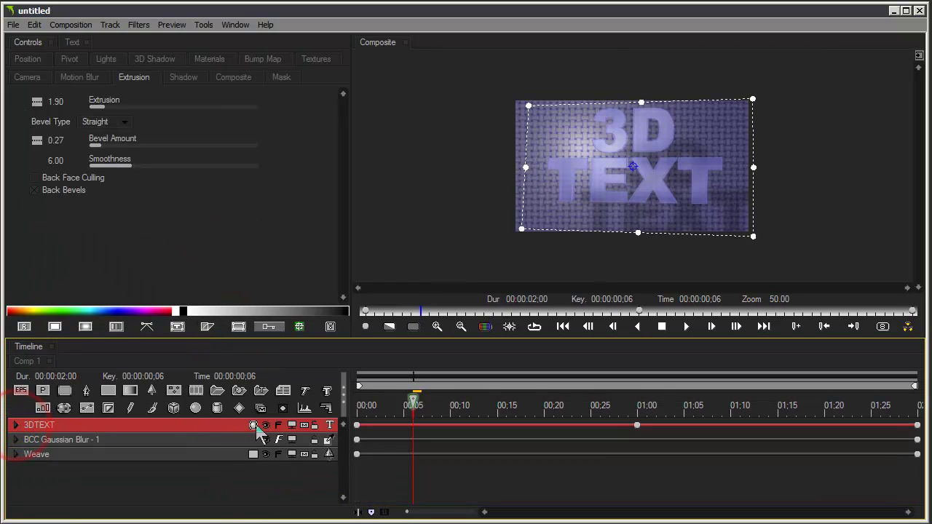
{"action": "left_click", "coordinate": [265, 425]}
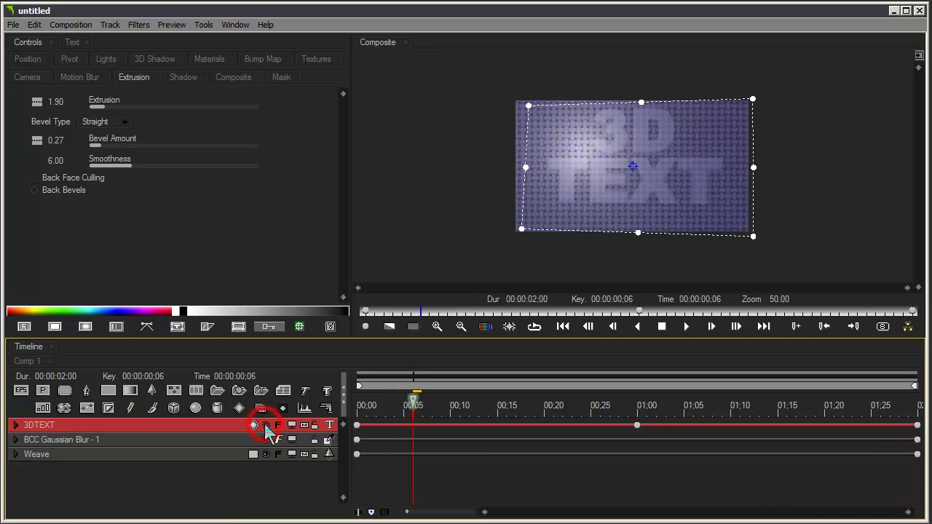
{"action": "left_click_drag", "start_coordinate": [540, 338], "coordinate": [540, 367]}
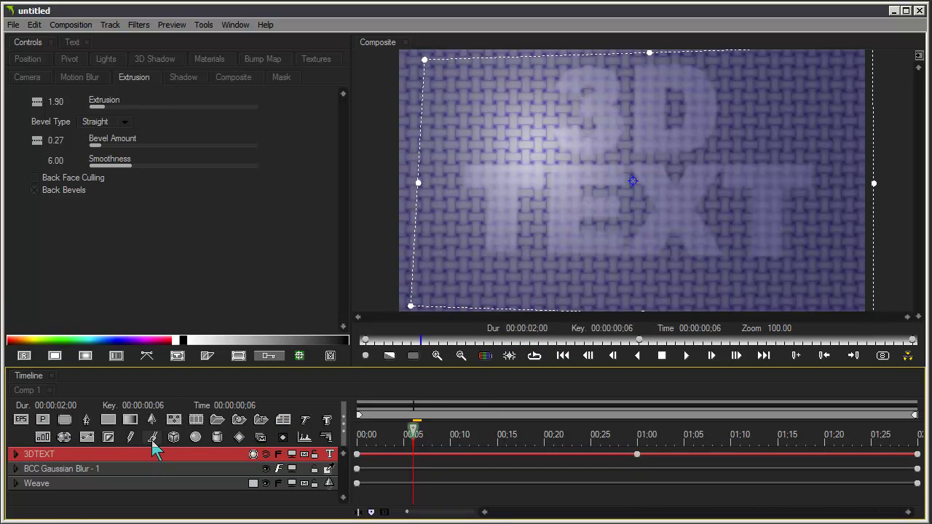
Turn the BCC Gaussian Blur - 1 filter off and back on to compare its effect on the background
{"action": "left_click", "coordinate": [155, 471]}
{"action": "left_click", "coordinate": [267, 469]}
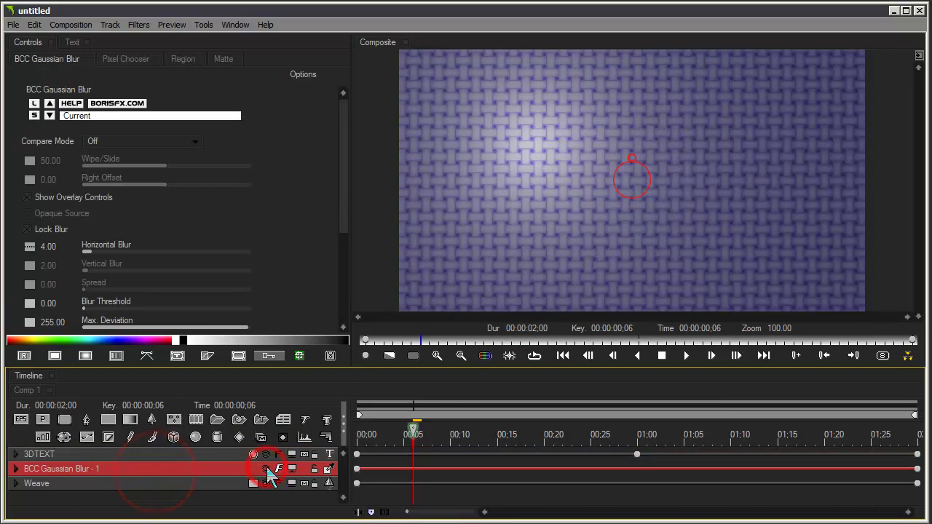
{"action": "left_click", "coordinate": [267, 469]}
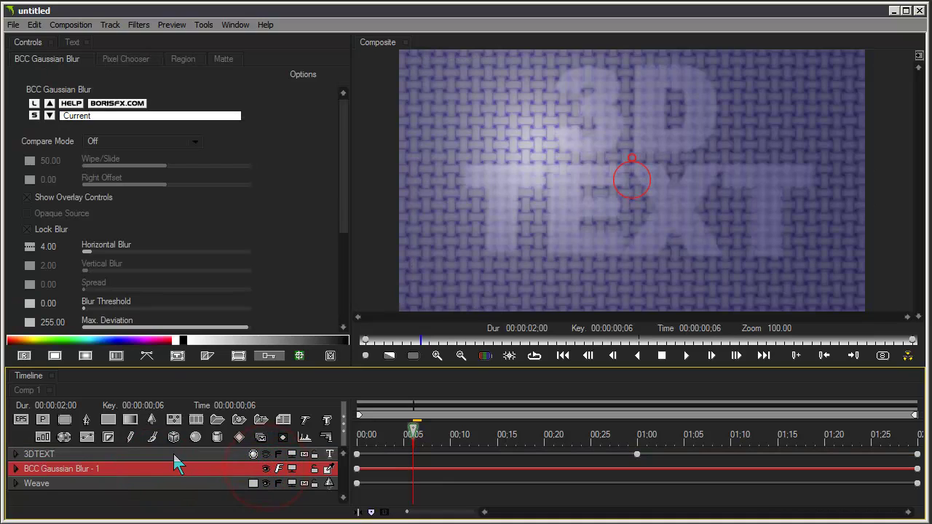
Expand the BCC Gaussian Blur - 1 track and review its Pixel Chooser and Matte settings
{"action": "left_click", "coordinate": [15, 469]}
{"action": "scroll", "coordinate": [346, 469], "scroll_direction": "down", "scroll_amount": 1}
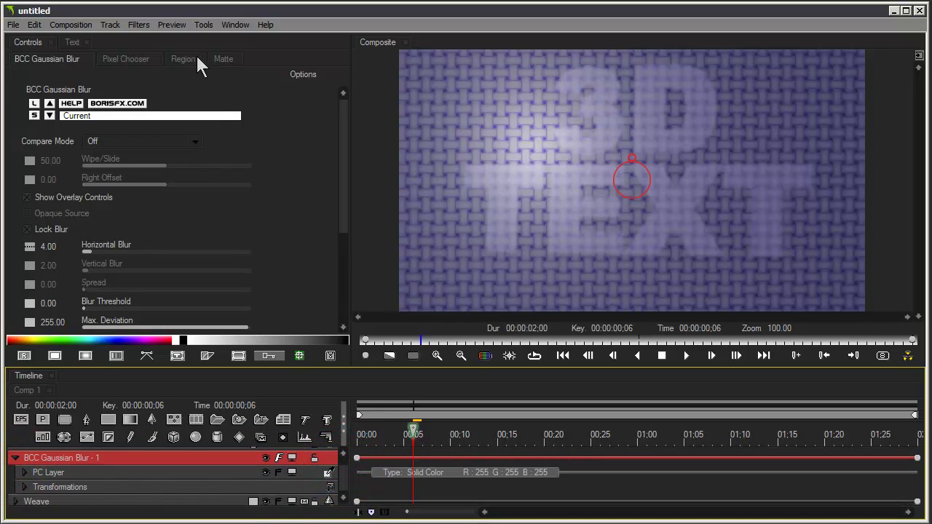
{"action": "left_click", "coordinate": [131, 59]}
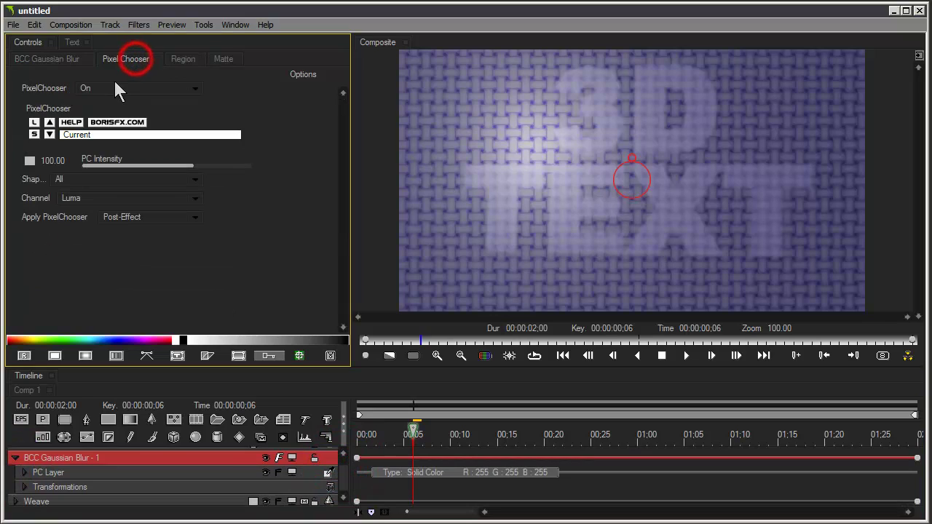
{"action": "left_click", "coordinate": [222, 59]}
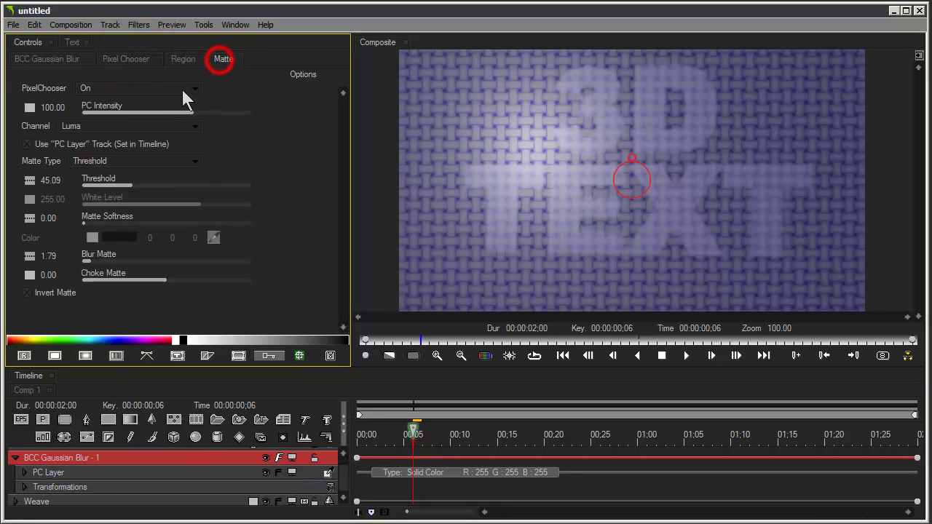
{"action": "left_click", "coordinate": [104, 123]}
{"action": "left_click", "coordinate": [21, 129]}
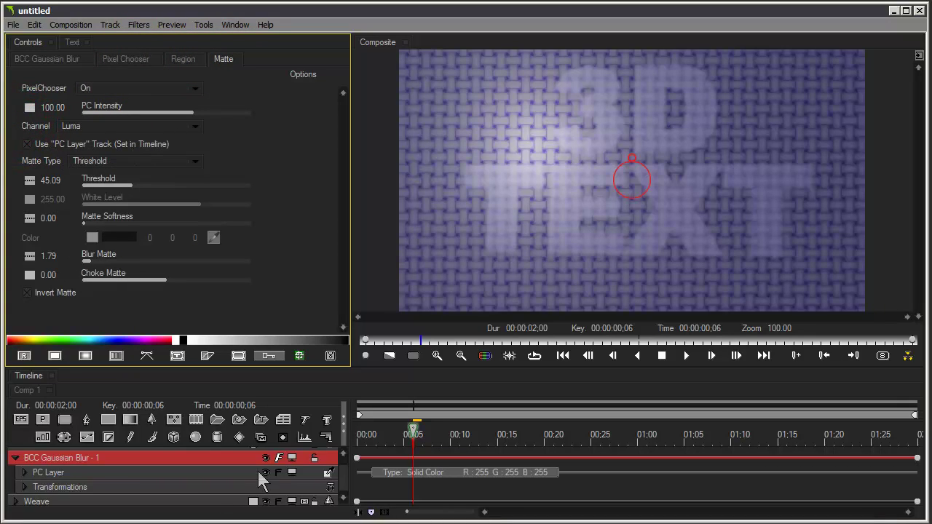
Expand the blur filter's PC Layer and examine the tracks inside it, including the Solid Color media
{"action": "left_click", "coordinate": [160, 473]}
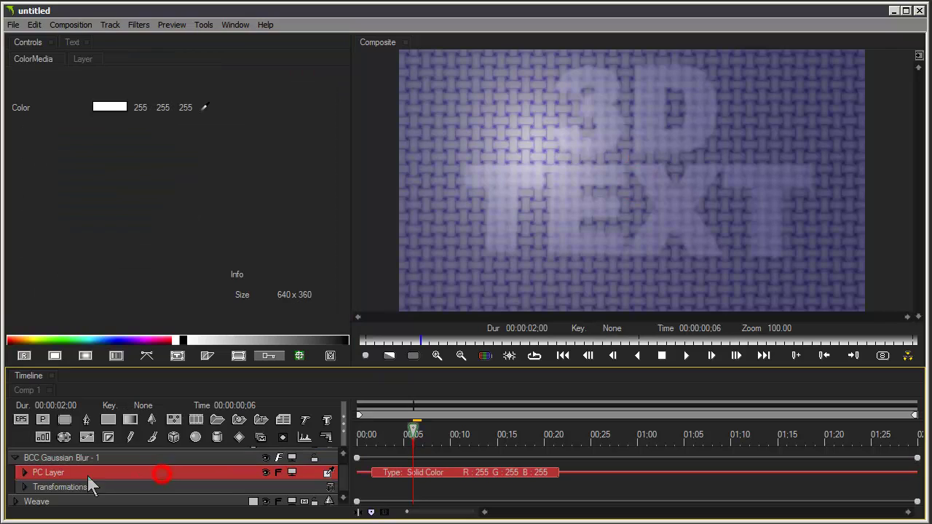
{"action": "left_click", "coordinate": [24, 472]}
{"action": "left_click", "coordinate": [343, 481]}
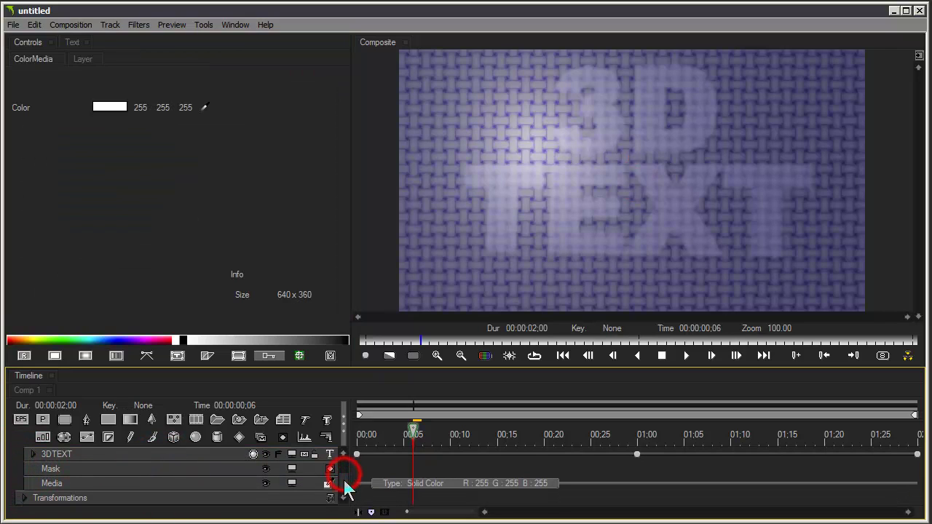
{"action": "scroll", "coordinate": [345, 480], "scroll_direction": "up", "scroll_amount": 1}
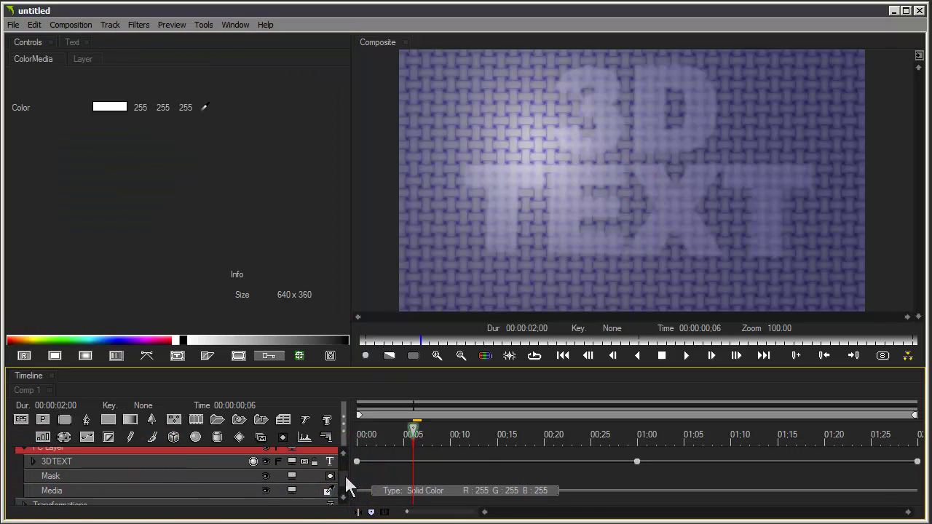
{"action": "left_click", "coordinate": [231, 492]}
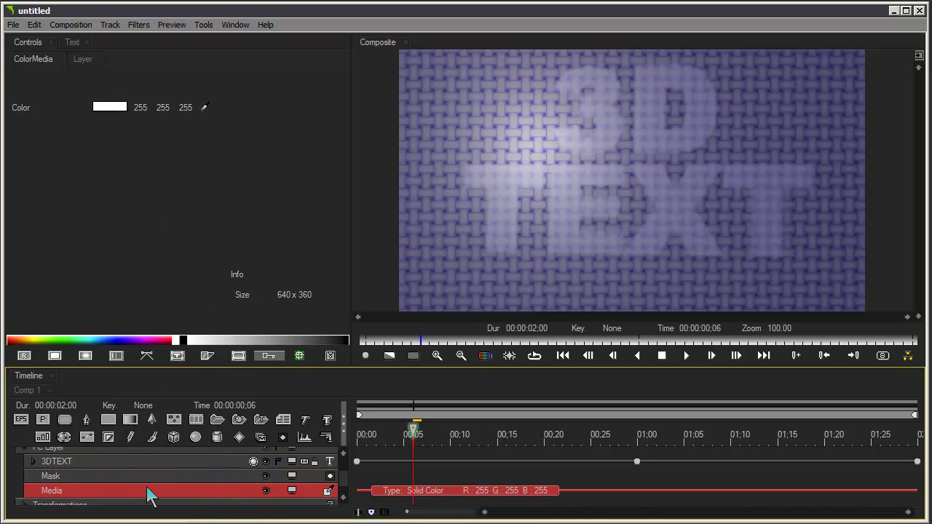
Move the 3DTEXT track from the blur filter's PC Layer to the top level of the timeline, above the hidden 3DTEXT track
{"action": "left_click", "coordinate": [151, 461]}
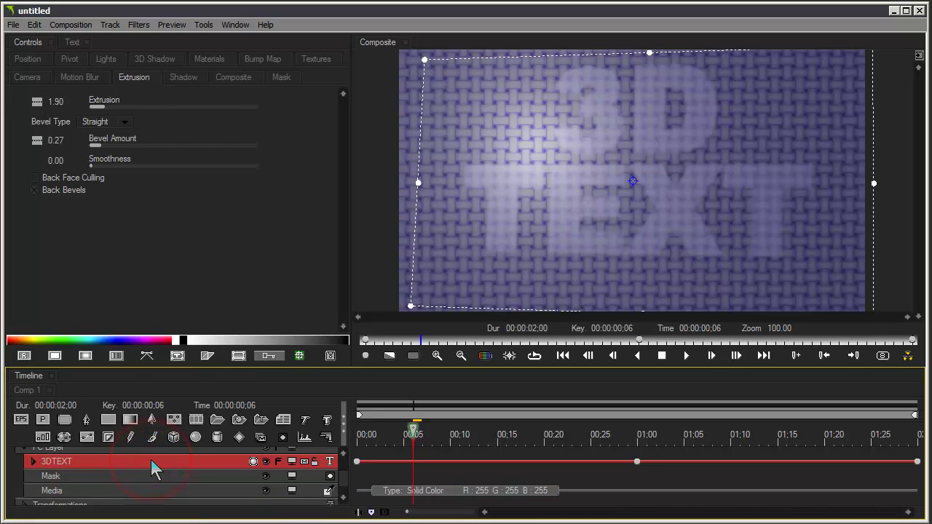
{"action": "scroll", "coordinate": [153, 455], "scroll_direction": "up", "scroll_amount": 2}
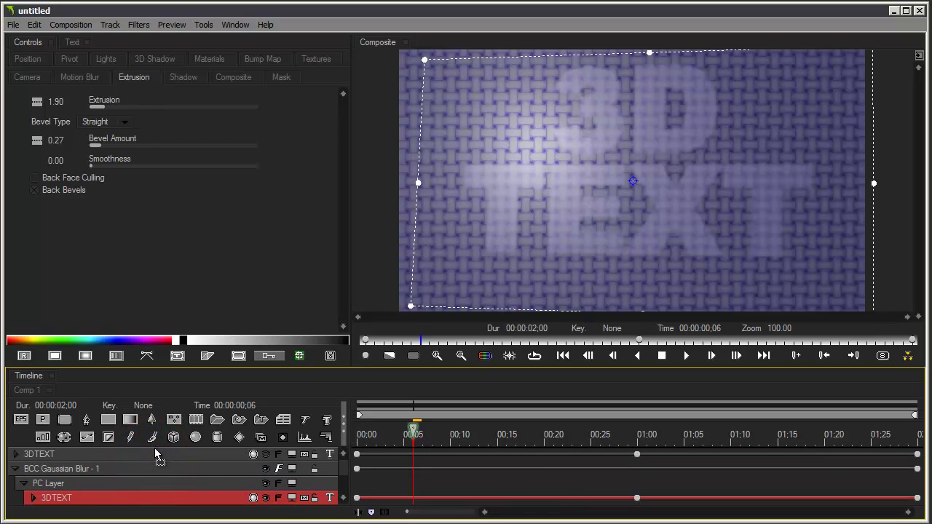
{"action": "key", "text": "ctrl+d"}
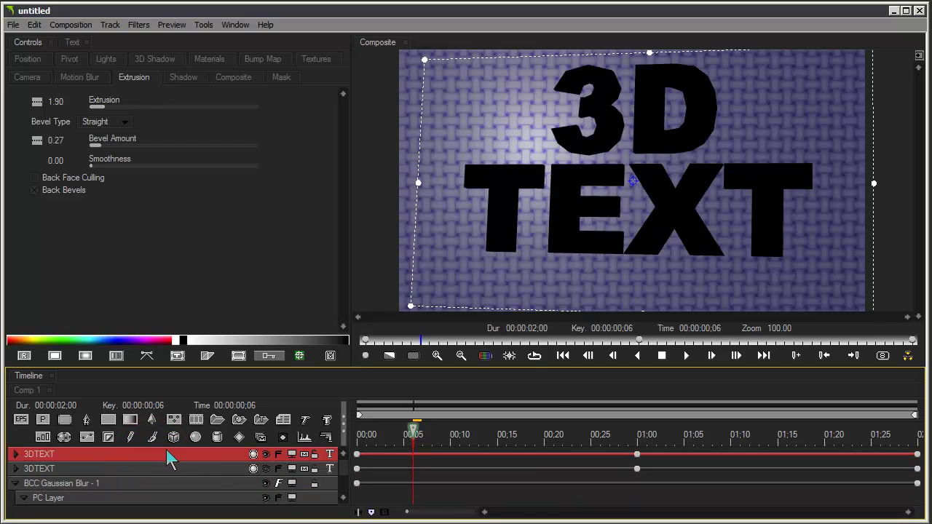
Scrub through the black 3DTEXT matte track's animation and review its Materials and Lights settings
{"action": "left_click", "coordinate": [454, 435]}
{"action": "left_click_drag", "start_coordinate": [514, 435], "coordinate": [366, 428]}
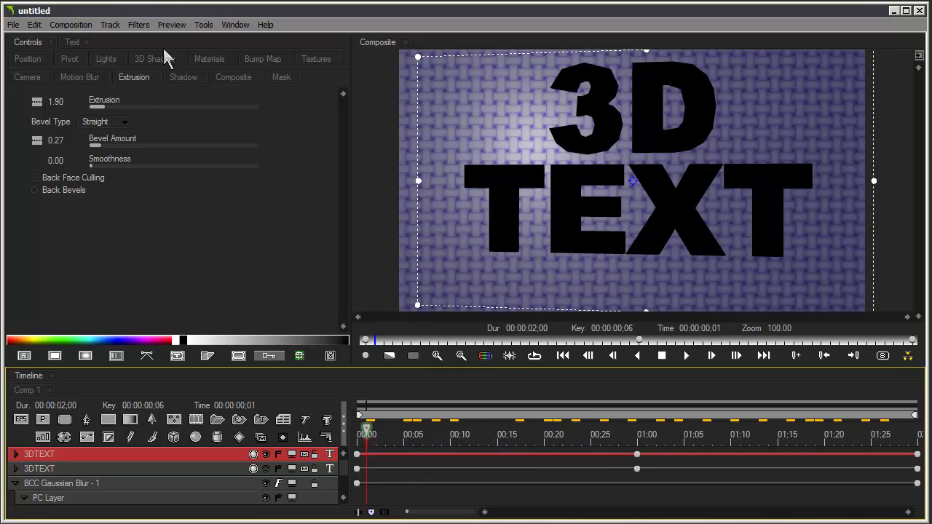
{"action": "left_click", "coordinate": [210, 58]}
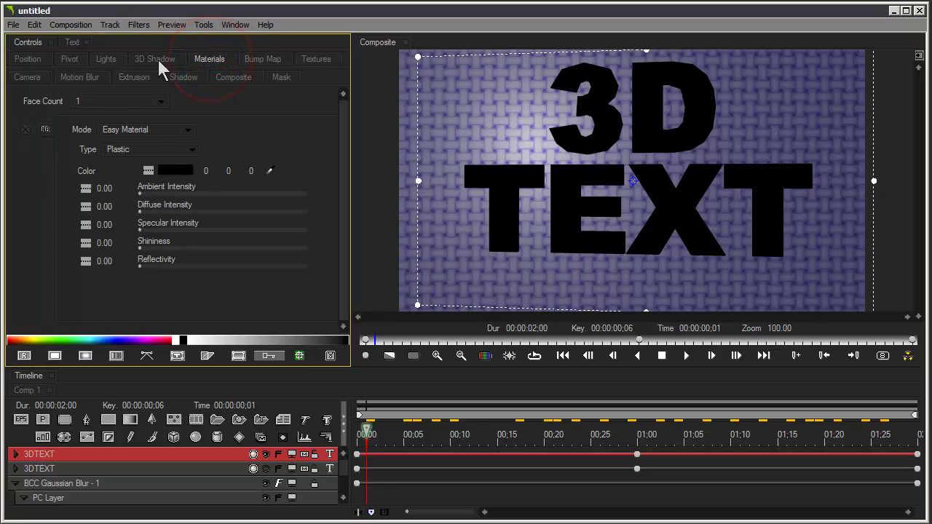
{"action": "left_click", "coordinate": [108, 58]}
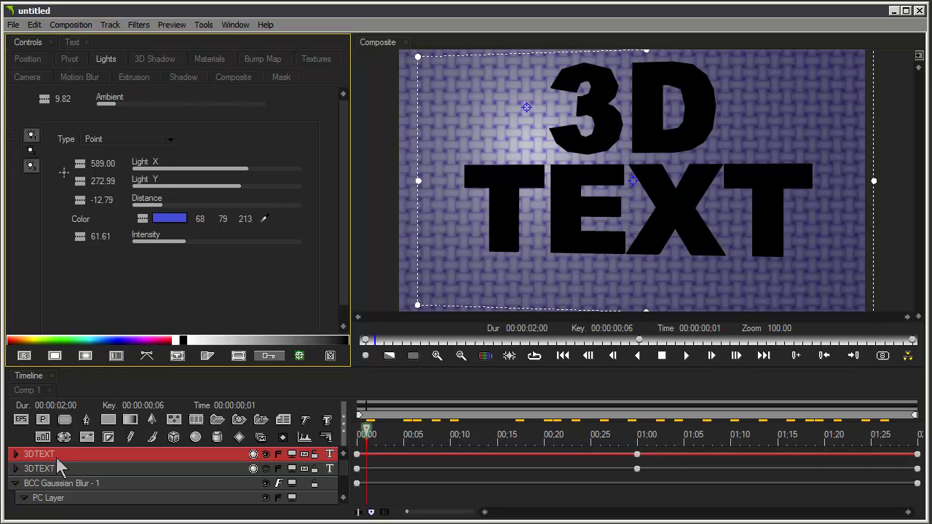
Move the selected black 3DTEXT matte track back into the BCC Gaussian Blur - 1 filter's PC Layer
{"action": "key", "text": "space"}
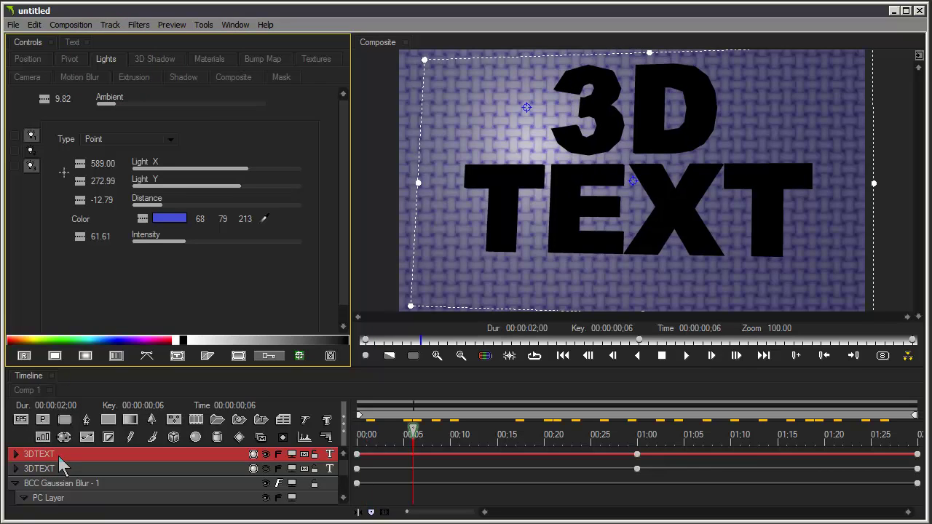
{"action": "left_click_drag", "start_coordinate": [59, 456], "coordinate": [65, 498]}
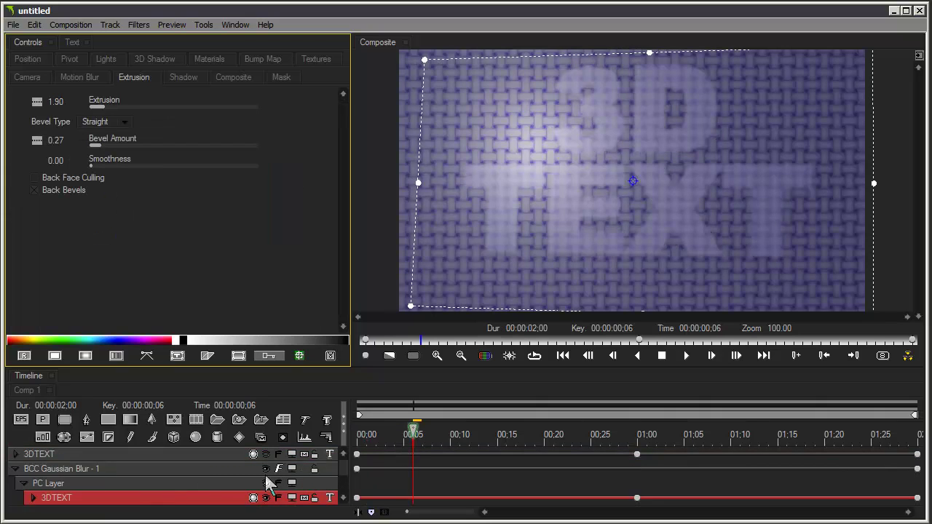
Set the BCC Gaussian Blur - 1 filter's PixelChooser to View Chosen Pixels and check the matte at frames 00:27 and 00:12
{"action": "left_click", "coordinate": [217, 469]}
{"action": "left_click", "coordinate": [135, 58]}
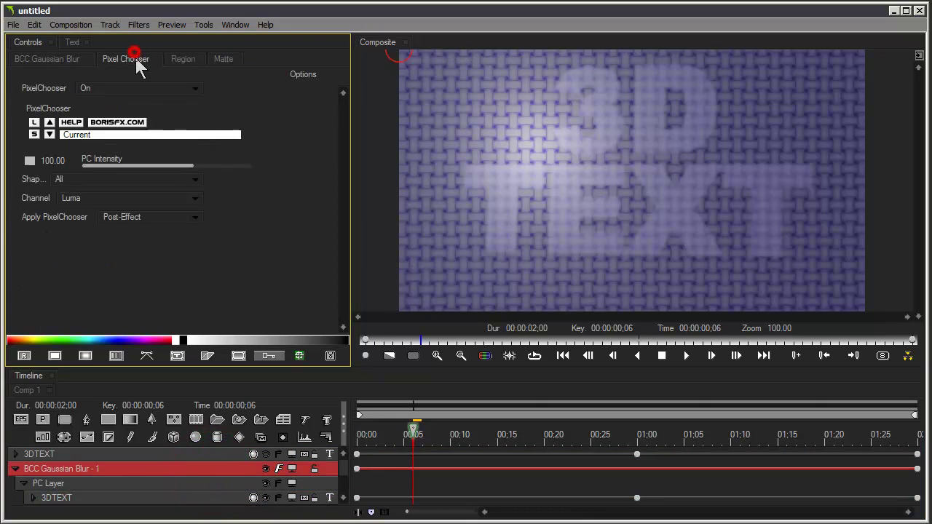
{"action": "left_click", "coordinate": [113, 85]}
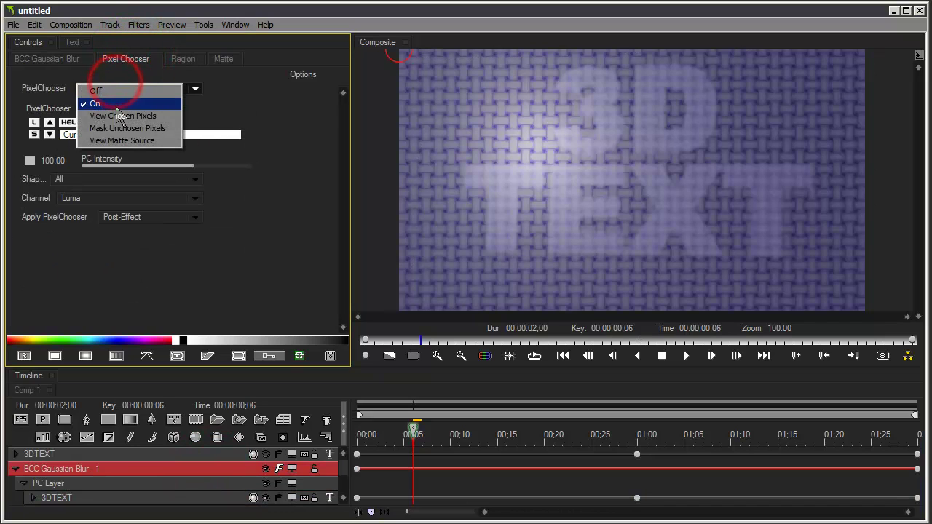
{"action": "left_click", "coordinate": [120, 116]}
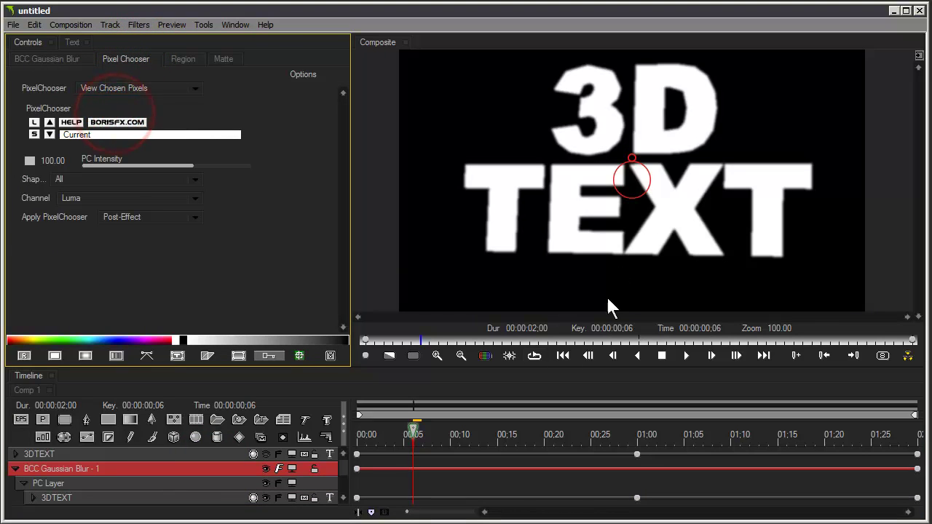
{"action": "left_click", "coordinate": [607, 434]}
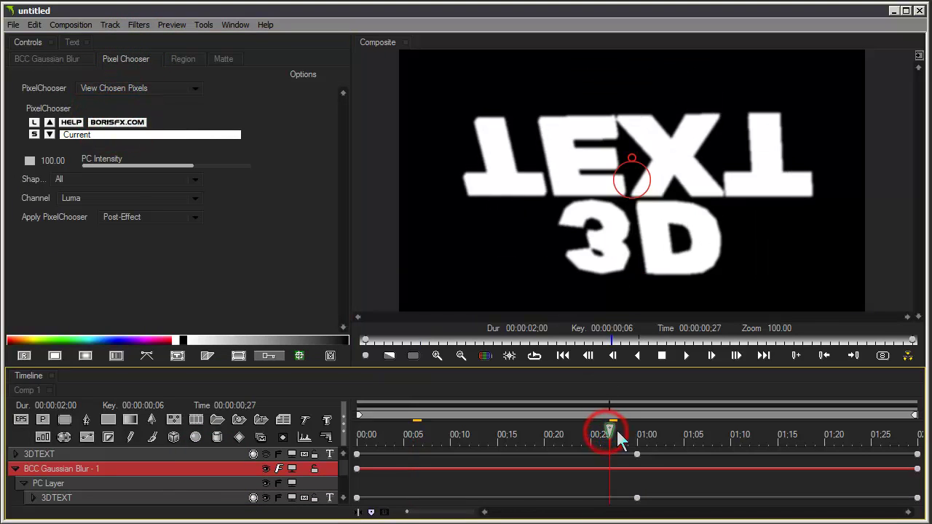
{"action": "left_click", "coordinate": [470, 431]}
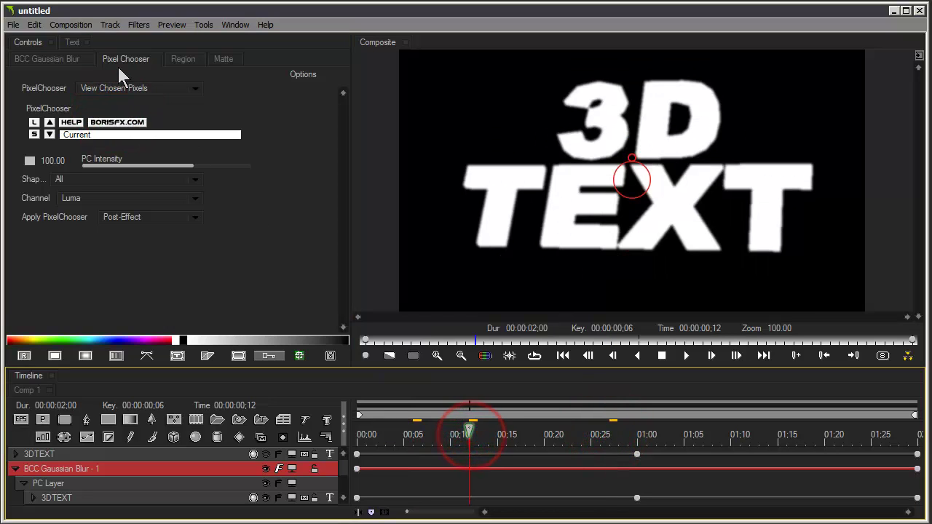
Preview the PixelChooser's Mask Unchosen Pixels view while scrubbing the animation, and set the PixelChooser back to On
{"action": "left_click", "coordinate": [122, 88]}
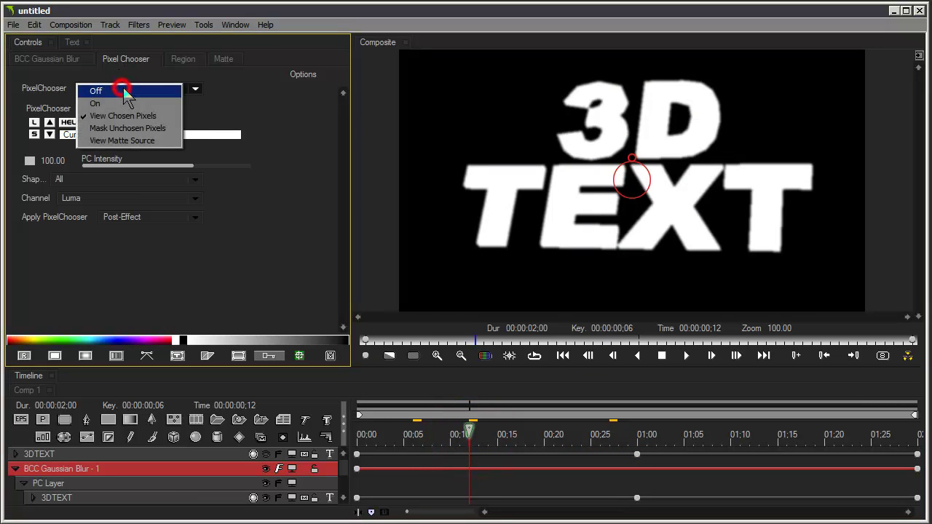
{"action": "left_click", "coordinate": [128, 130]}
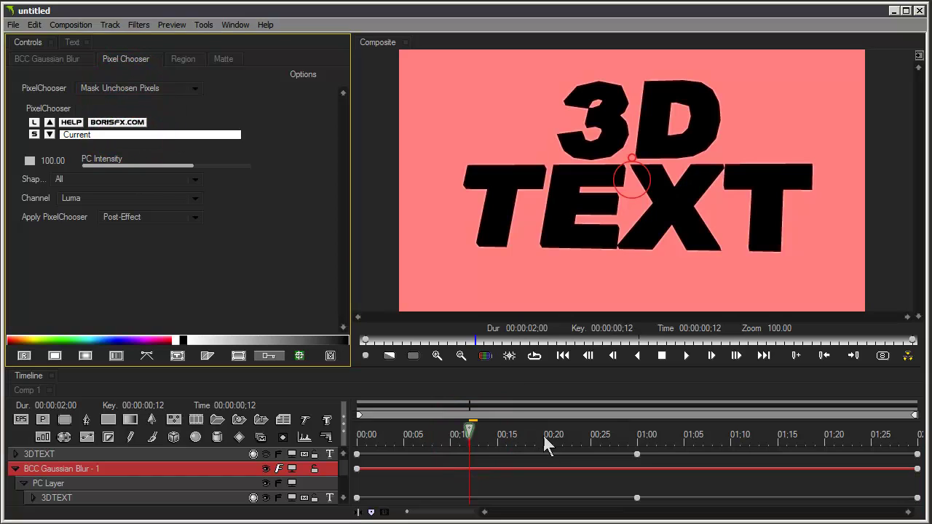
{"action": "left_click_drag", "start_coordinate": [551, 435], "coordinate": [466, 436]}
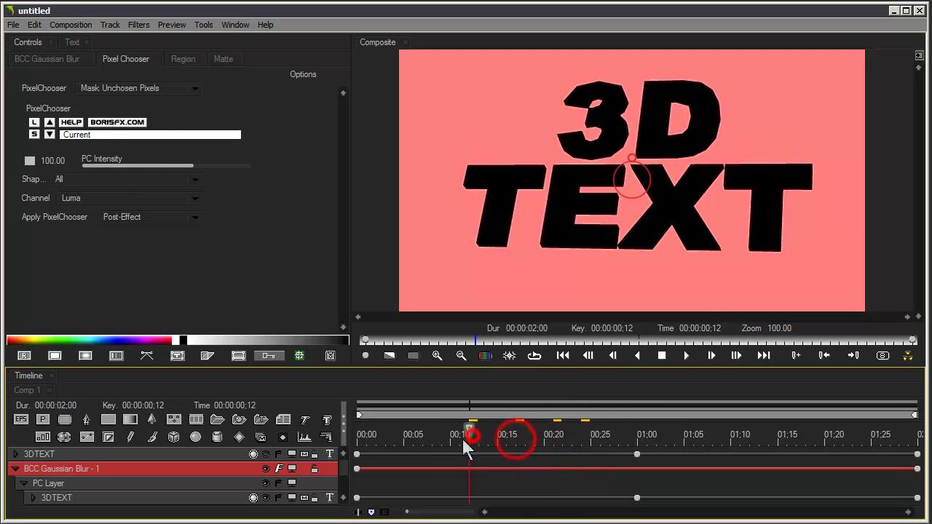
{"action": "left_click", "coordinate": [113, 88]}
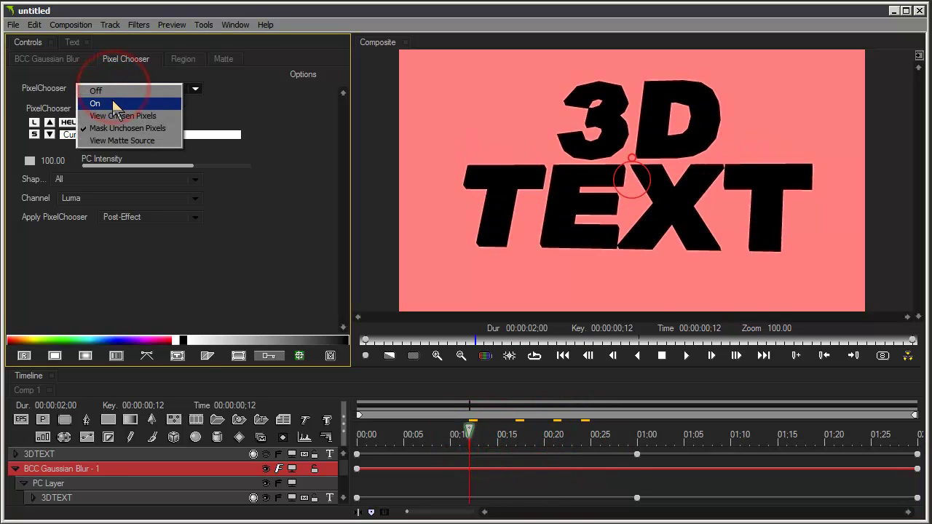
{"action": "left_click", "coordinate": [111, 102]}
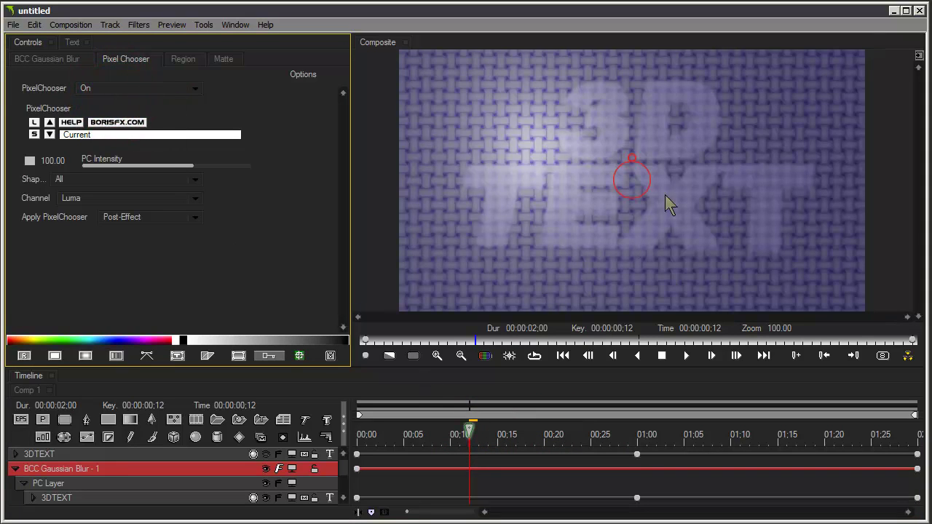
Make the hidden top-level 3DTEXT track visible and collapse the BCC Gaussian Blur - 1 track
{"action": "left_click", "coordinate": [343, 468]}
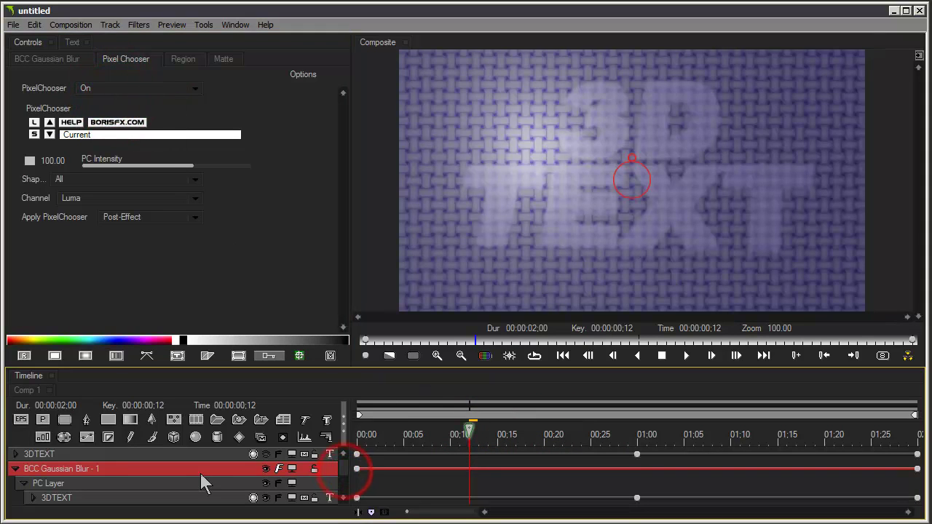
{"action": "left_click", "coordinate": [263, 467]}
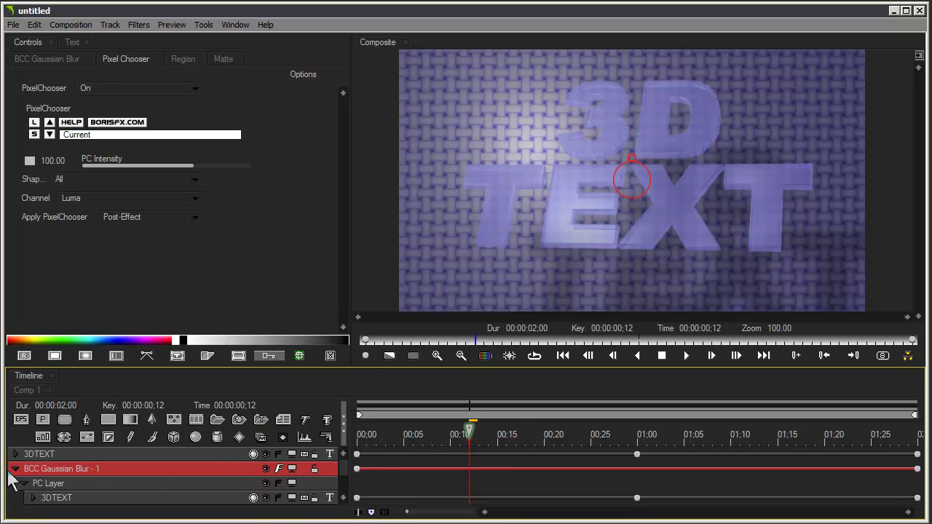
{"action": "left_click", "coordinate": [16, 469]}
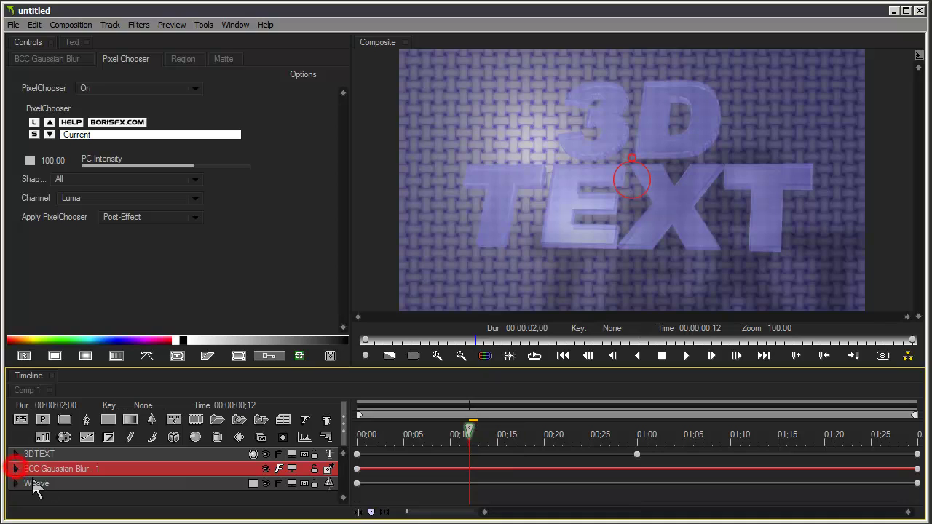
{"action": "left_click", "coordinate": [116, 469]}
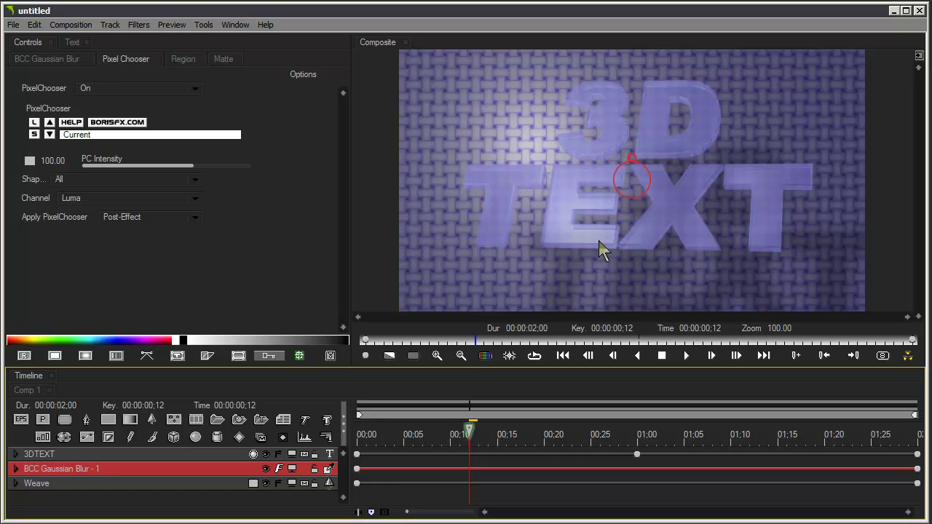
Step through the timeline up to 00:00:01;28 to review the blurred background seen through the rotating 3D text
{"action": "left_click", "coordinate": [554, 435]}
{"action": "left_click", "coordinate": [607, 435]}
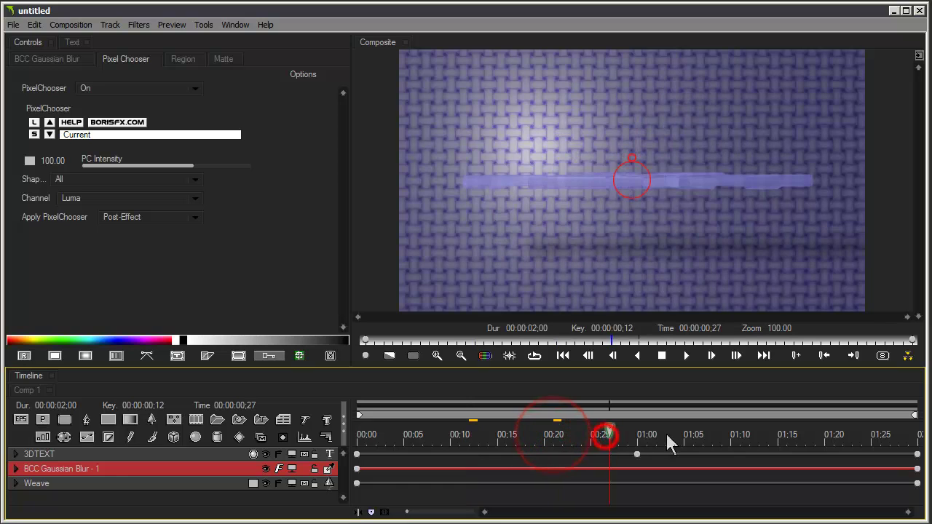
{"action": "left_click", "coordinate": [728, 437]}
{"action": "left_click", "coordinate": [760, 437]}
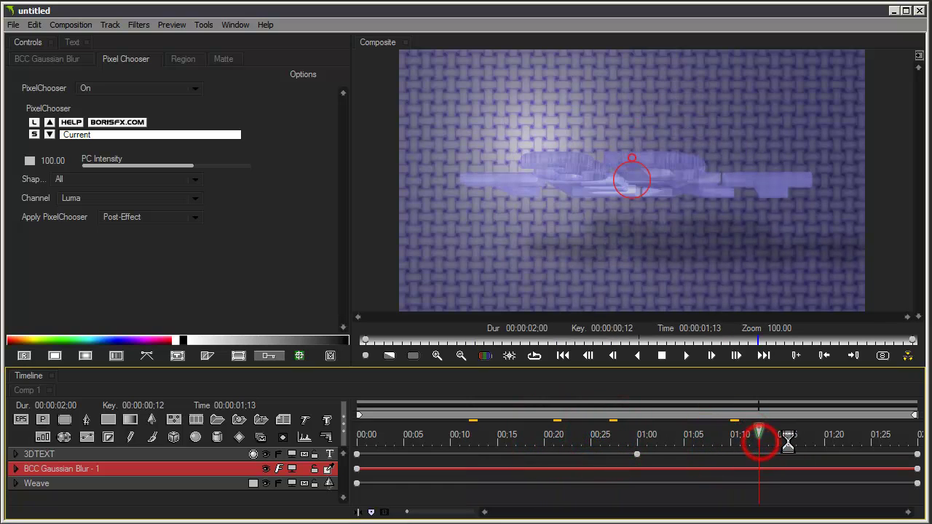
{"action": "left_click", "coordinate": [796, 437]}
{"action": "left_click", "coordinate": [817, 449]}
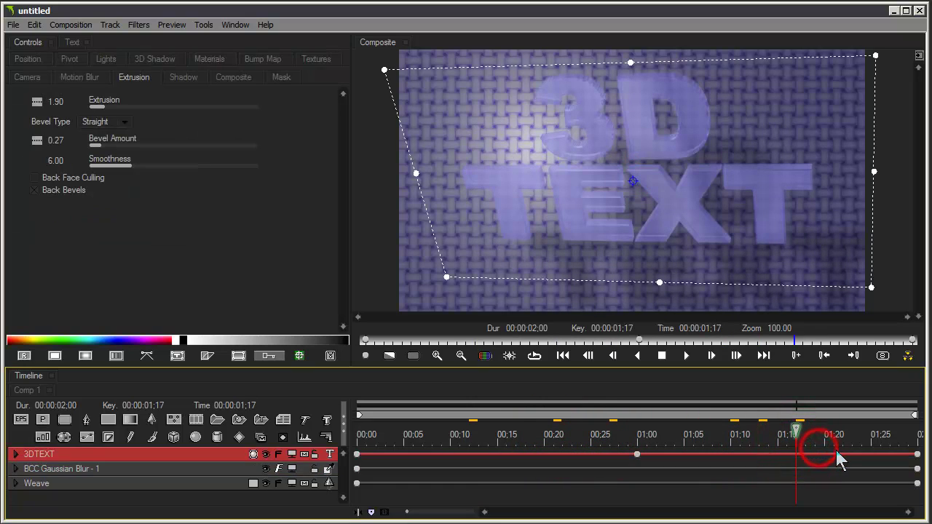
{"action": "left_click", "coordinate": [843, 437]}
{"action": "left_click", "coordinate": [889, 435]}
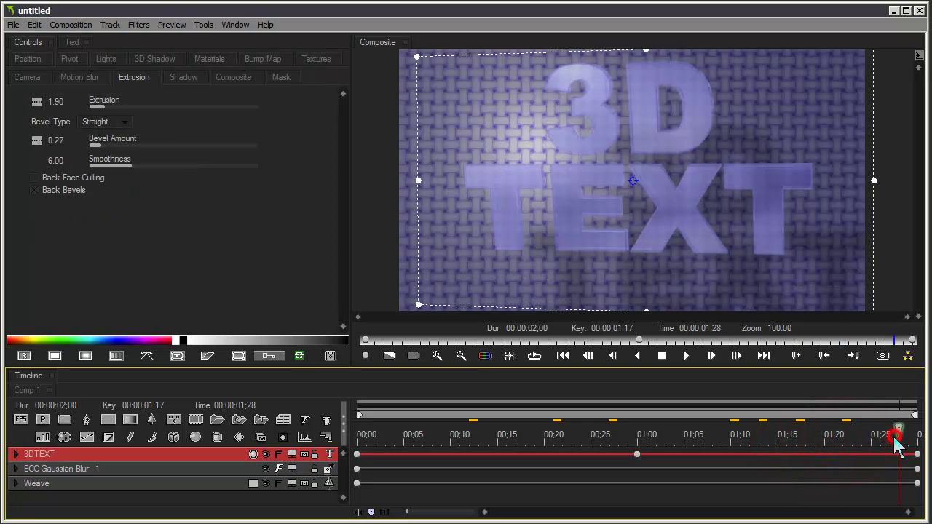